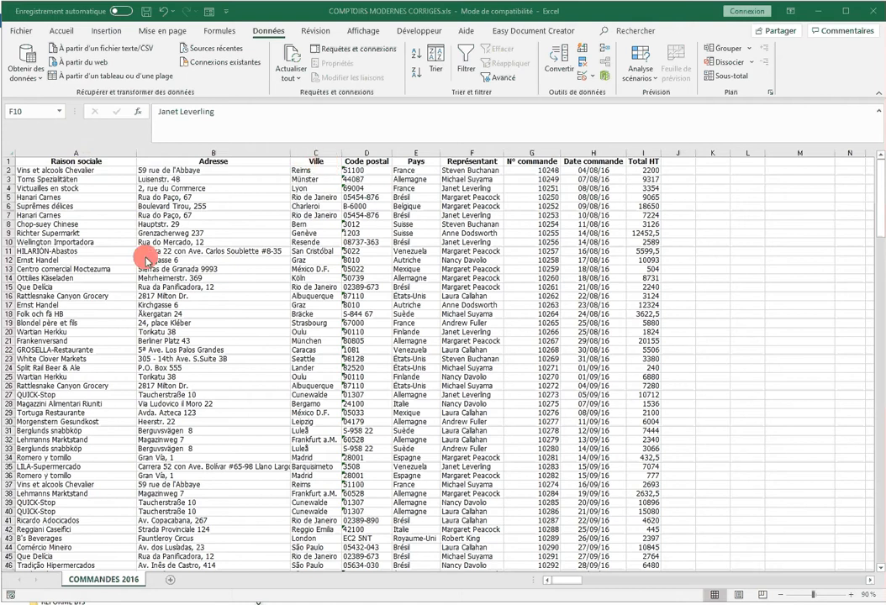
- Add subtotals to the order list that apply the Nombre function to N° commande at each change of Représentant
{"action": "scroll", "coordinate": [143, 370], "scroll_direction": "down", "scroll_amount": 20}
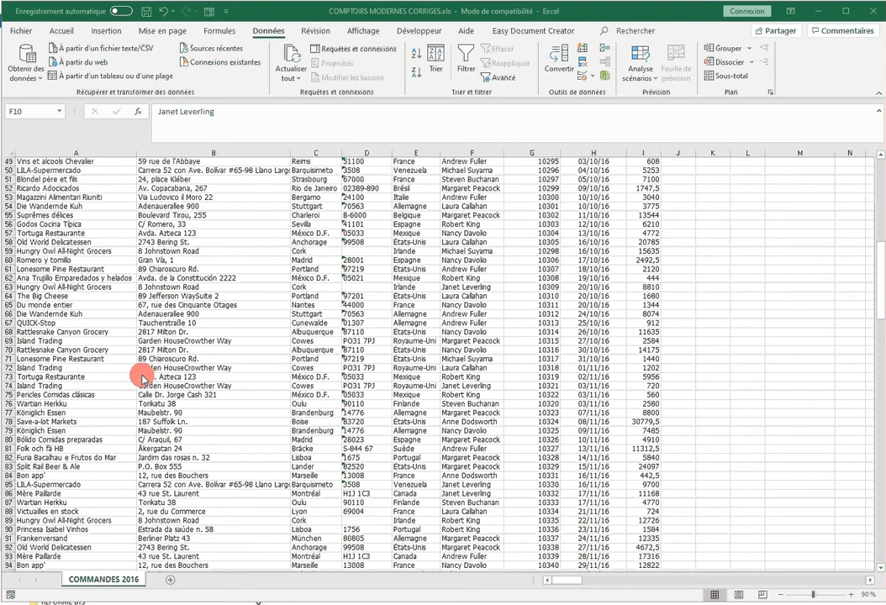
{"action": "scroll", "coordinate": [142, 377], "scroll_direction": "down", "scroll_amount": 7}
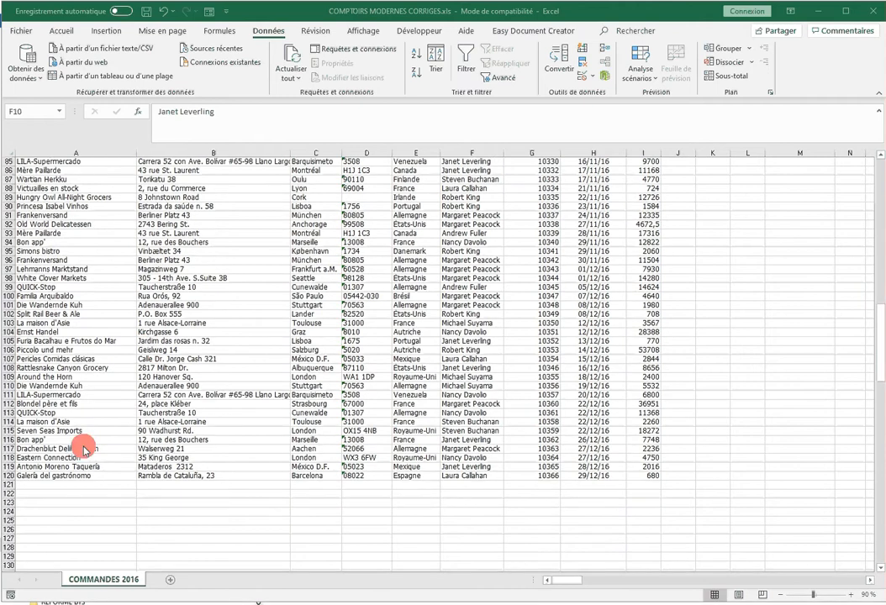
{"action": "scroll", "coordinate": [138, 392], "scroll_direction": "up", "scroll_amount": 13}
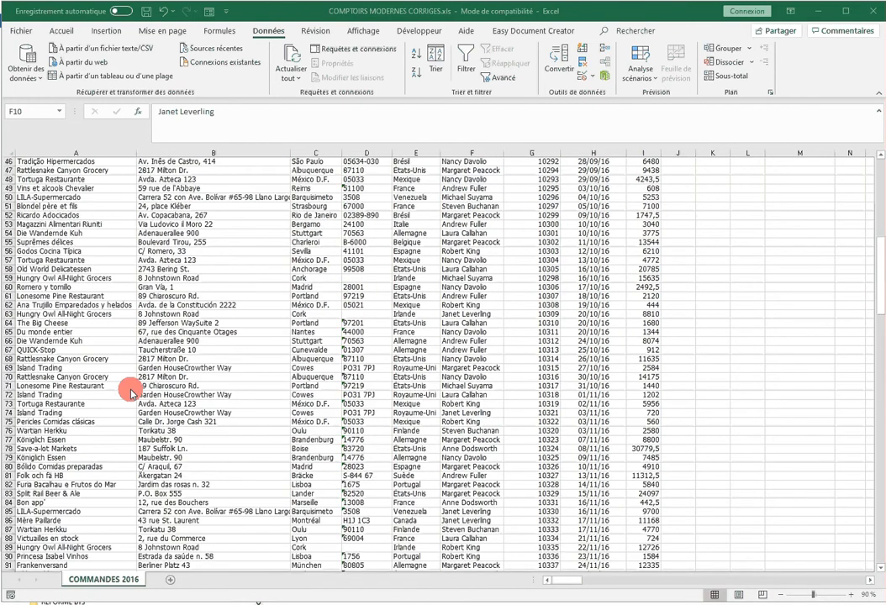
{"action": "scroll", "coordinate": [99, 387], "scroll_direction": "up", "scroll_amount": 15}
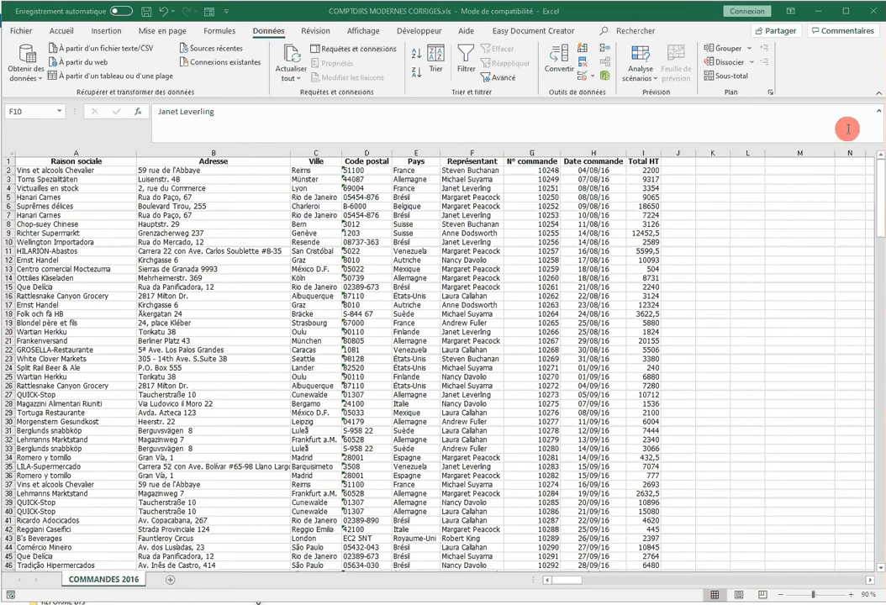
{"action": "left_click", "coordinate": [733, 78]}
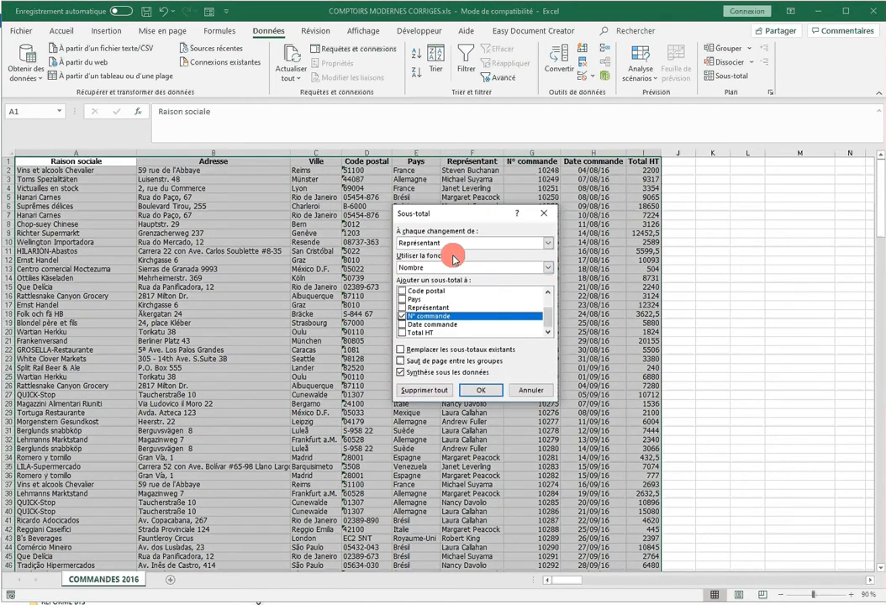
{"action": "left_click", "coordinate": [435, 244]}
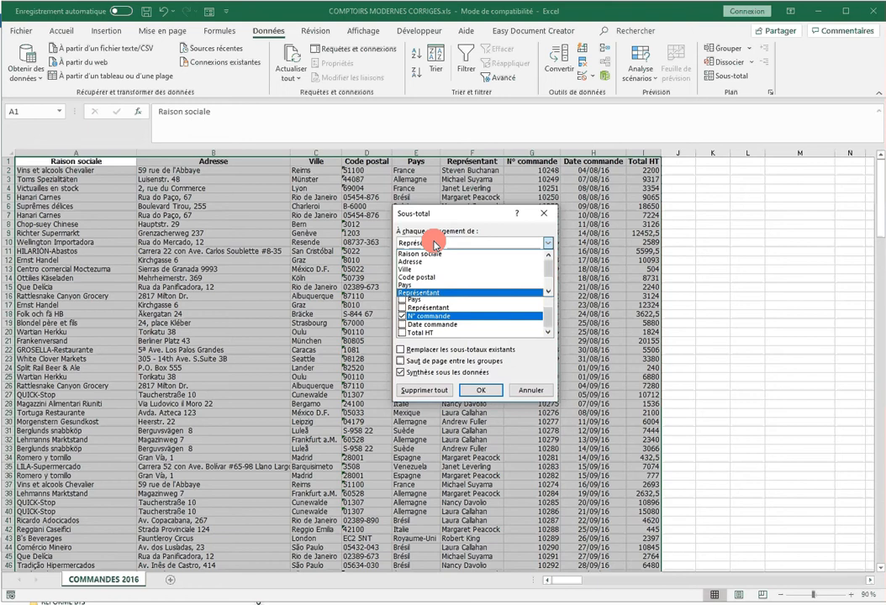
{"action": "left_click", "coordinate": [436, 244]}
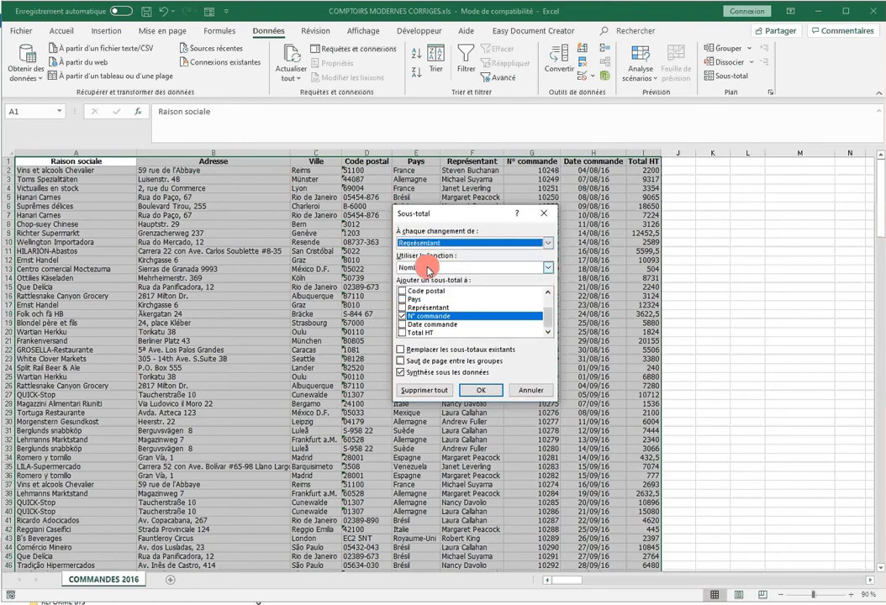
{"action": "left_click", "coordinate": [429, 267]}
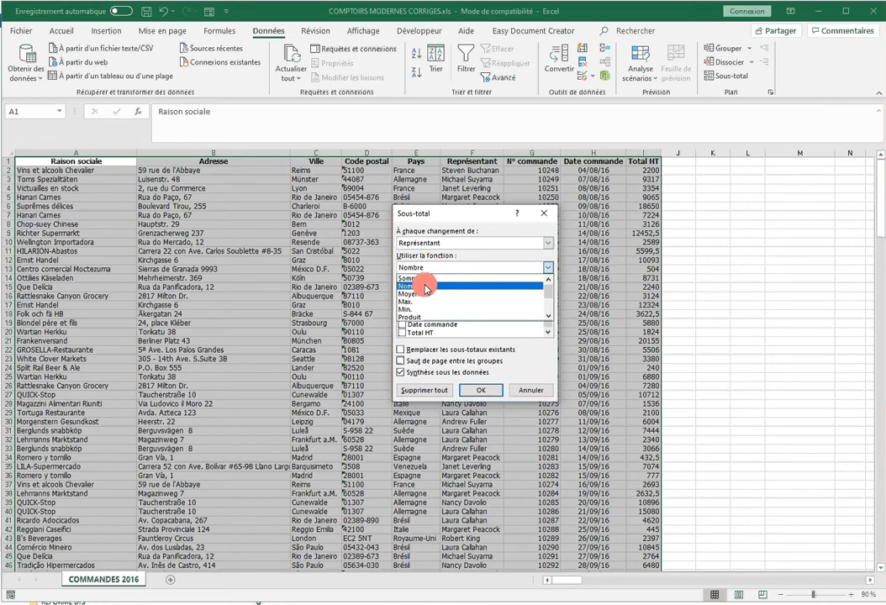
{"action": "left_click", "coordinate": [427, 287]}
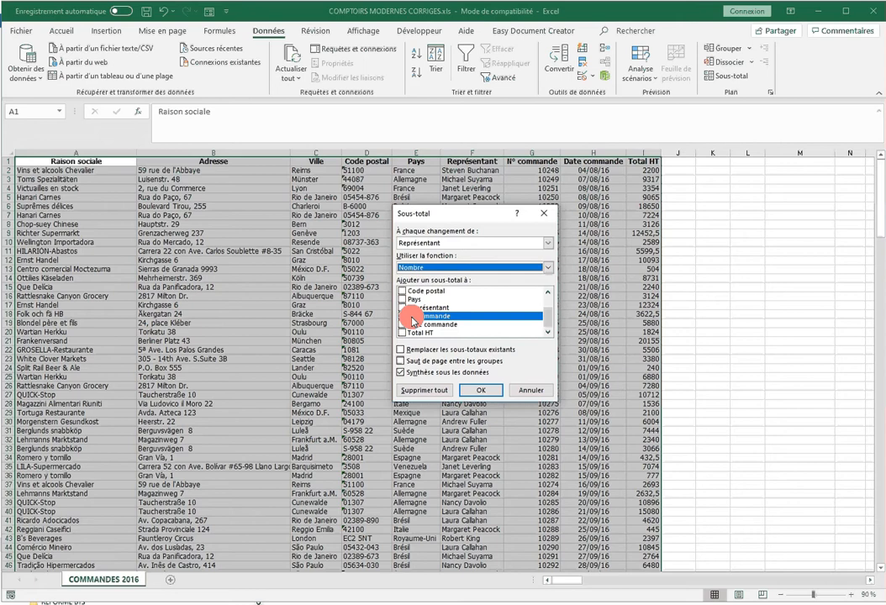
{"action": "left_click", "coordinate": [410, 317]}
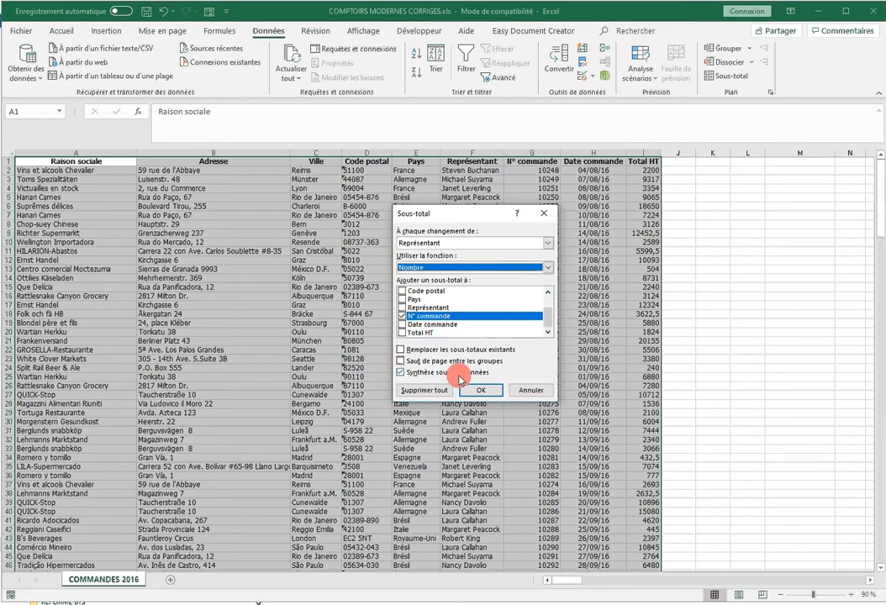
{"action": "left_click", "coordinate": [487, 394]}
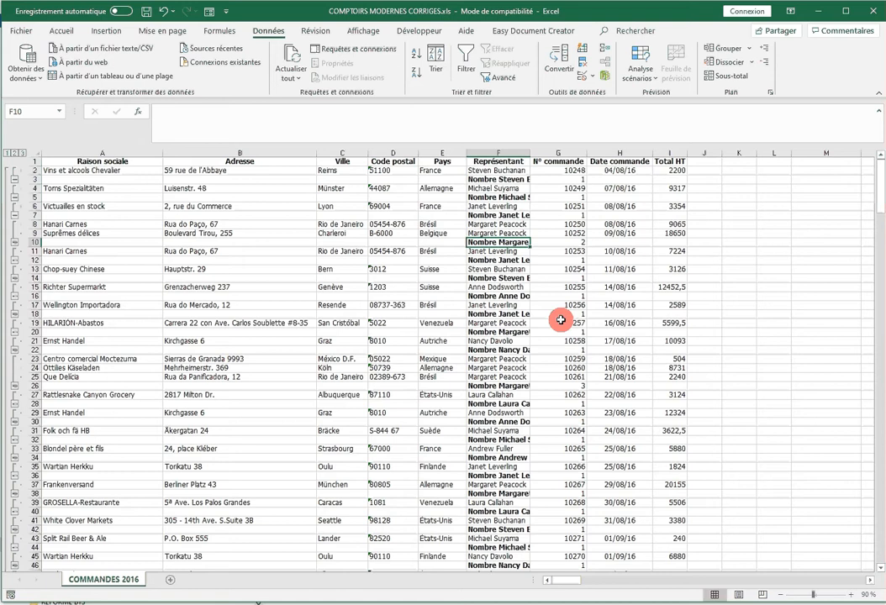
- Inspect the N° commande subtotal formulas in rows 10 and 20, and remove all subtotals from the list
{"action": "left_click", "coordinate": [548, 242]}
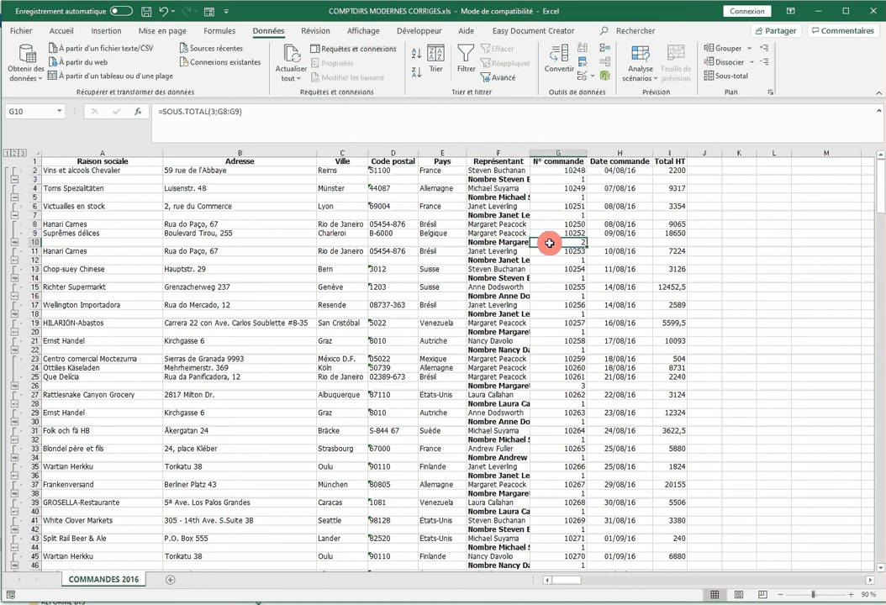
{"action": "left_click", "coordinate": [503, 331]}
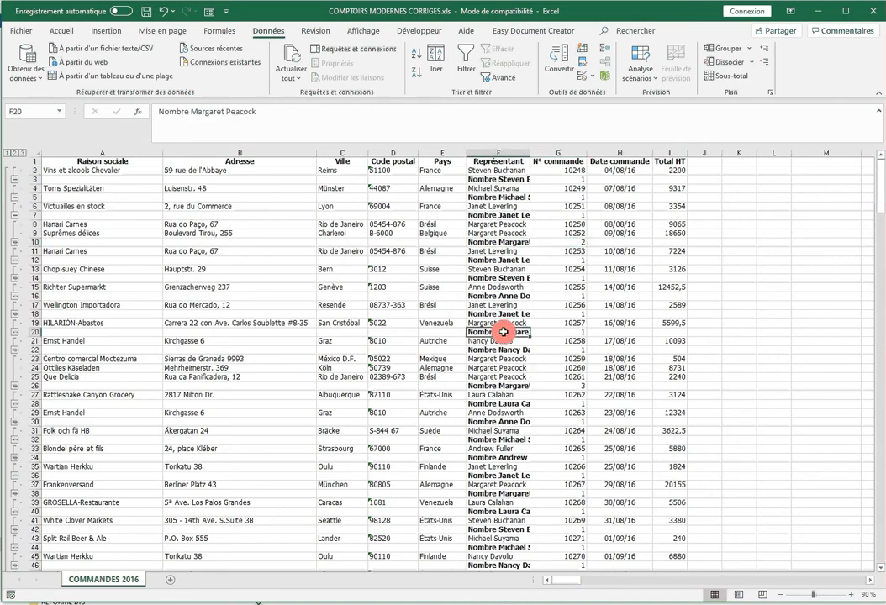
{"action": "left_click", "coordinate": [564, 331]}
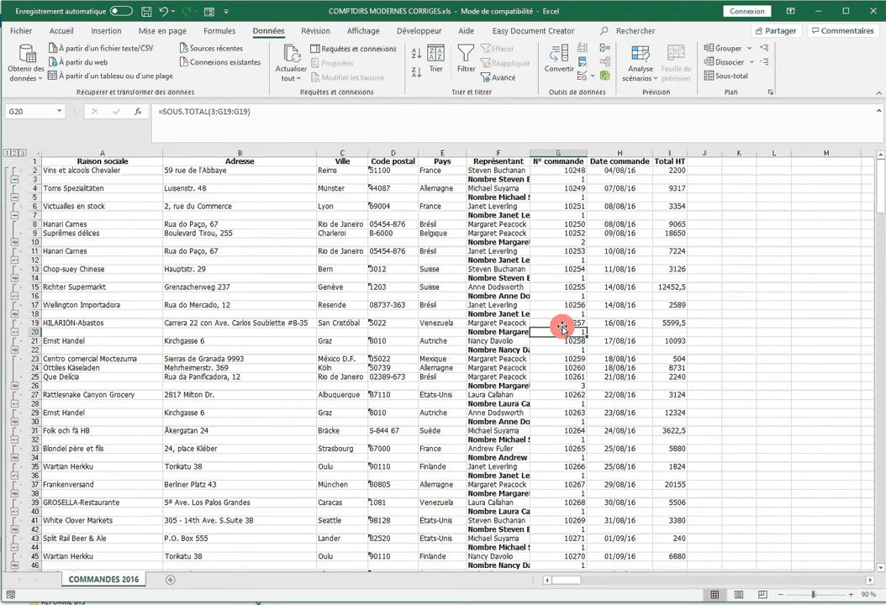
{"action": "left_click", "coordinate": [726, 75]}
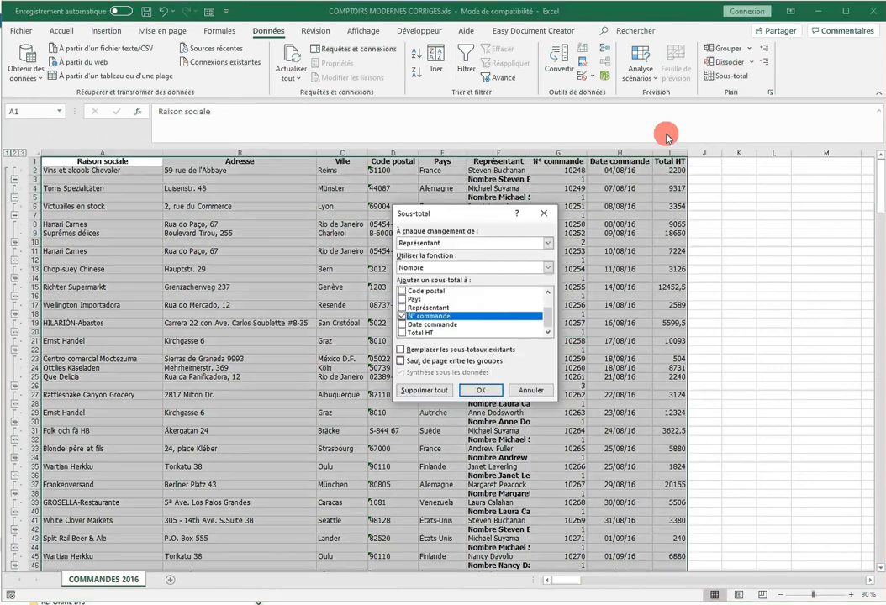
{"action": "left_click", "coordinate": [435, 390]}
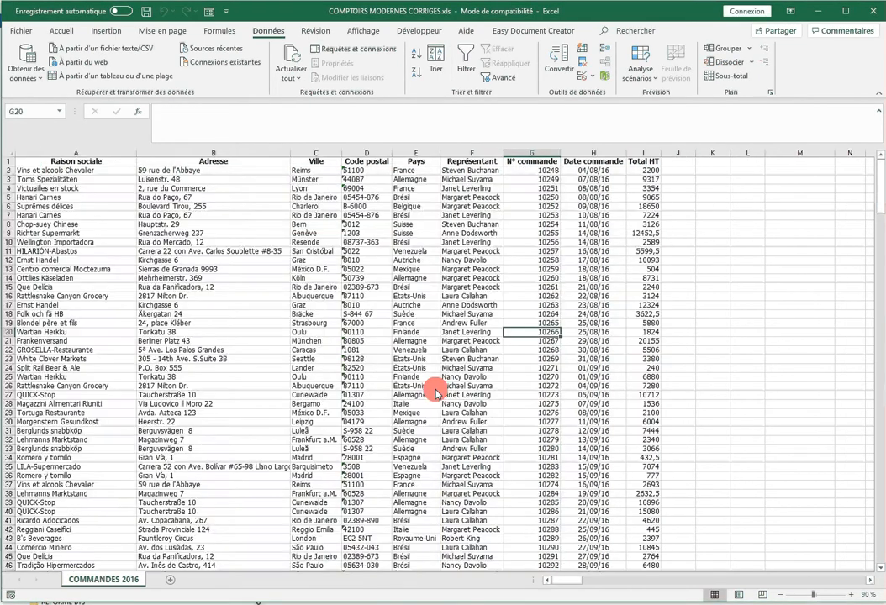
- Sort the order list by Représentant on cell values, from A to Z
{"action": "left_click", "coordinate": [471, 269]}
{"action": "left_click", "coordinate": [436, 67]}
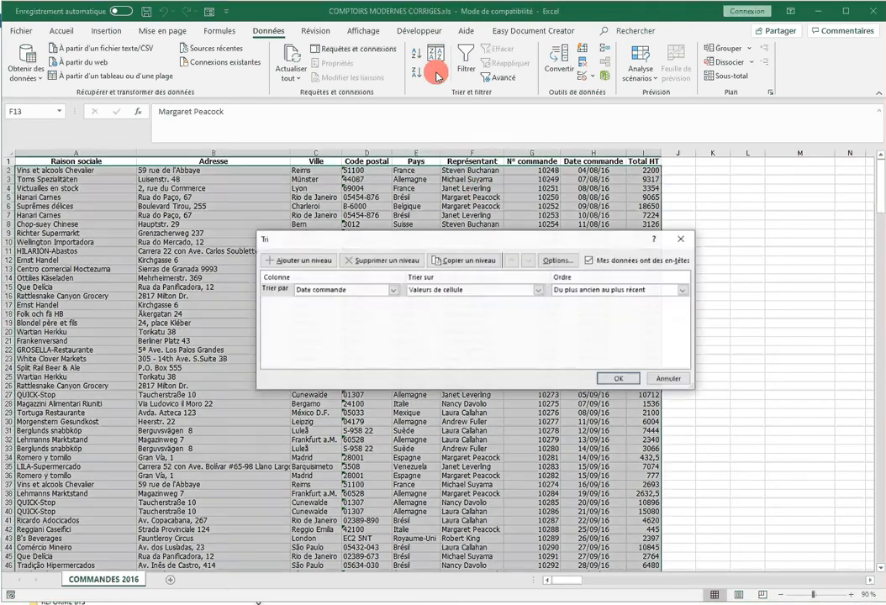
{"action": "left_click", "coordinate": [392, 290]}
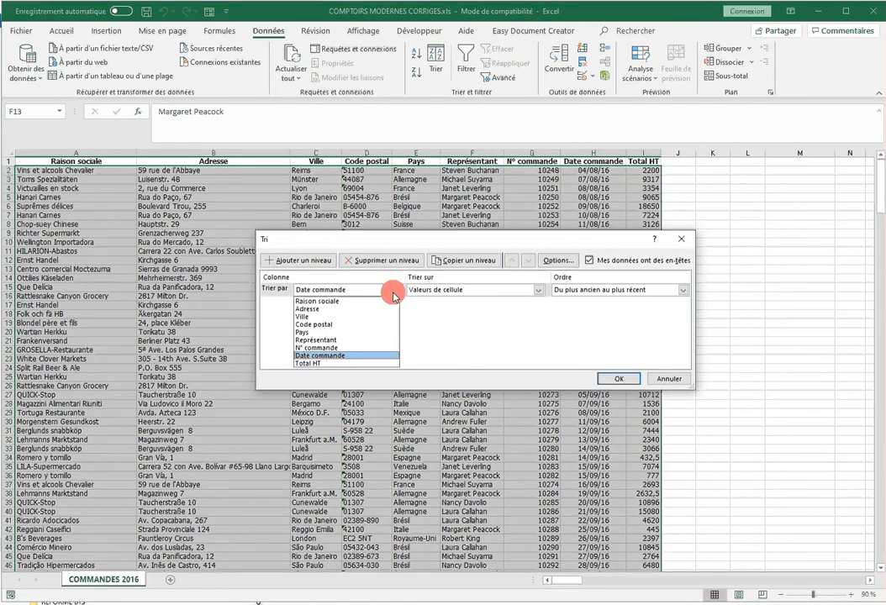
{"action": "left_click", "coordinate": [347, 340]}
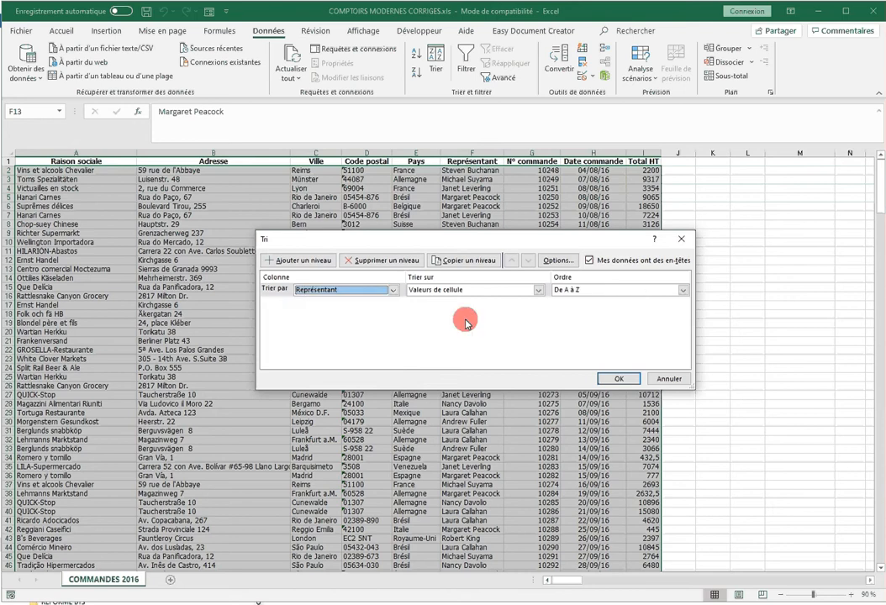
{"action": "left_click", "coordinate": [618, 378]}
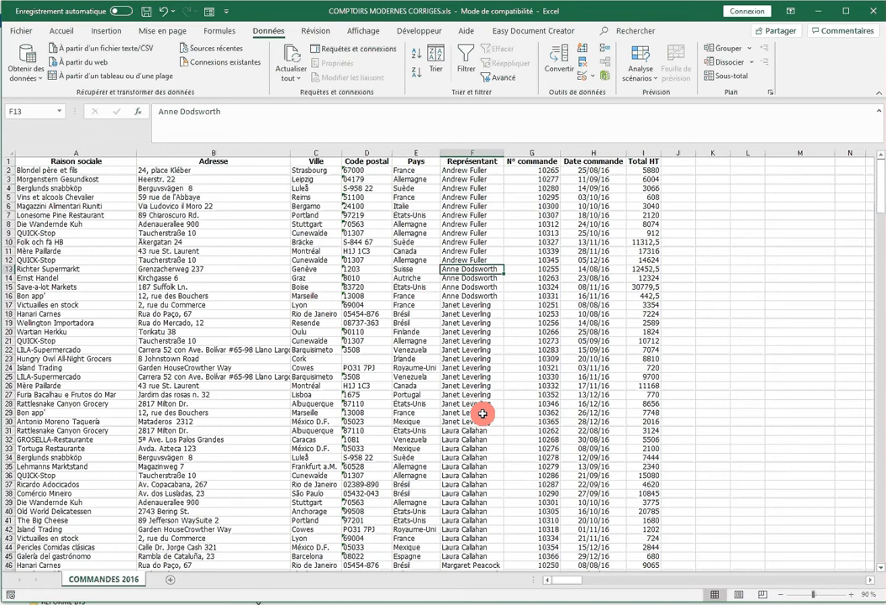
- Add Nombre subtotals on N° commande per Représentant to the sorted list and inspect the first group's subtotal formula
{"action": "left_click", "coordinate": [728, 75]}
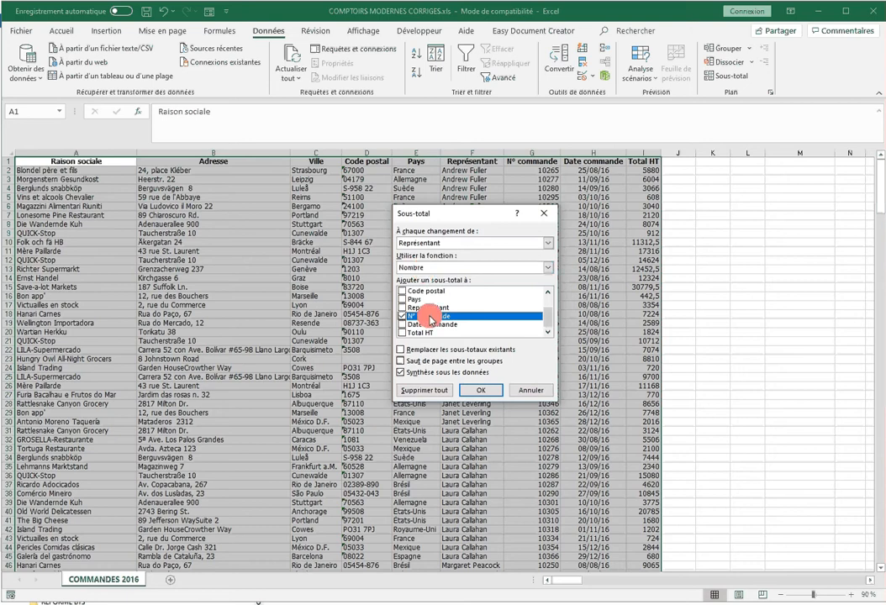
{"action": "left_click", "coordinate": [488, 390]}
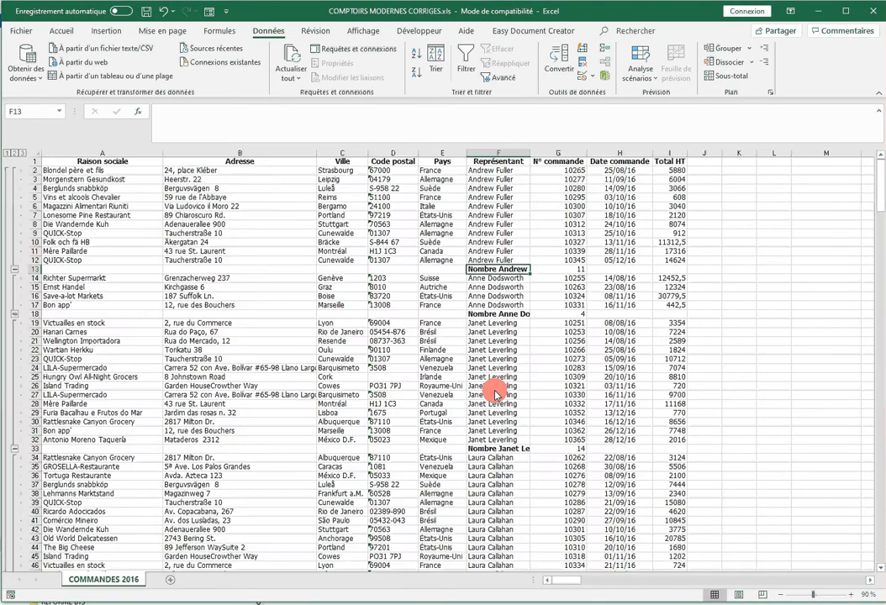
{"action": "left_click", "coordinate": [545, 270]}
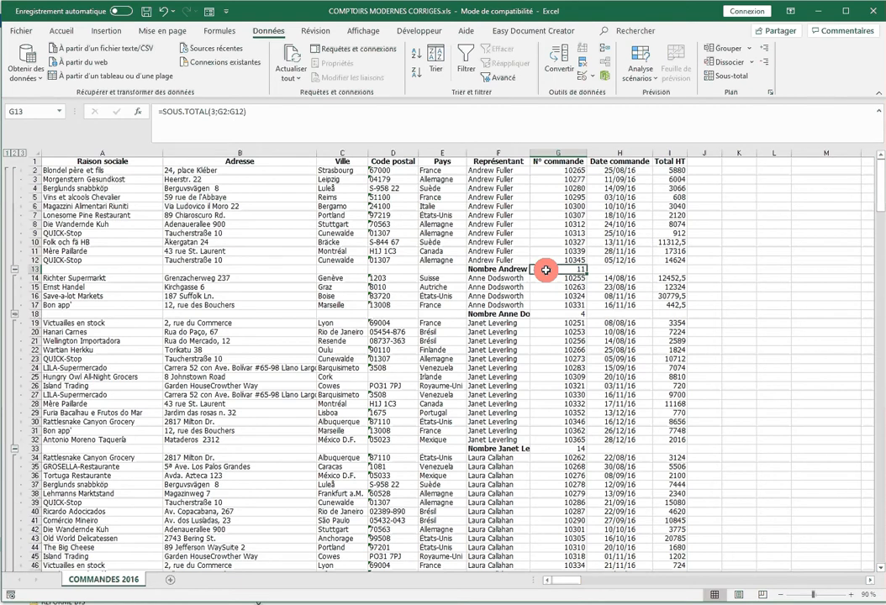
- Compare the outline levels: grand total only, subtotals per representative, and full order detail, ending on full detail
{"action": "left_click", "coordinate": [7, 153]}
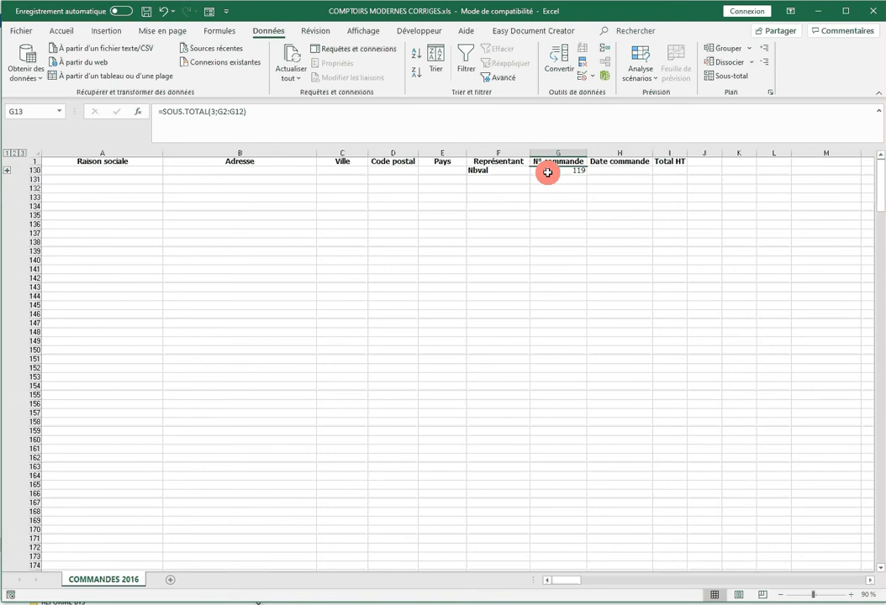
{"action": "left_click", "coordinate": [14, 153]}
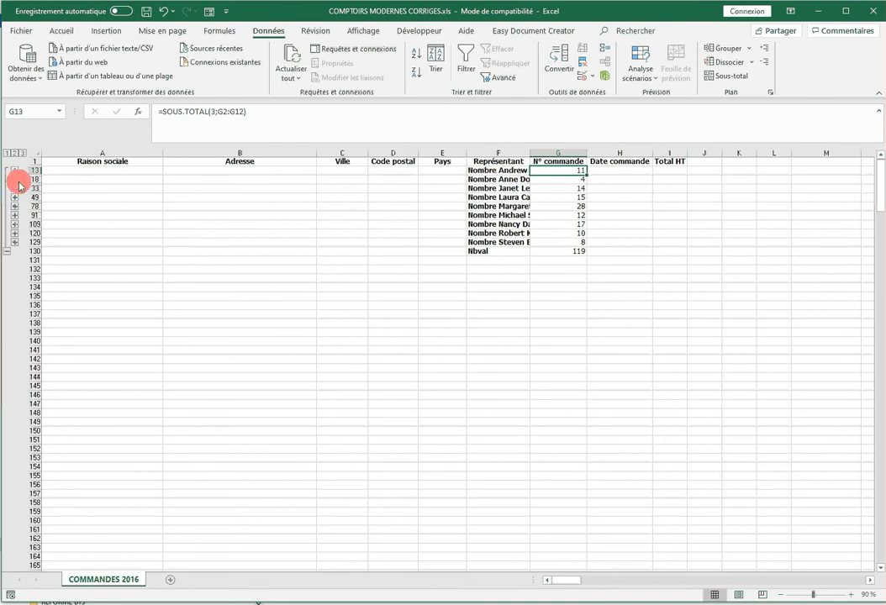
{"action": "left_click", "coordinate": [21, 153]}
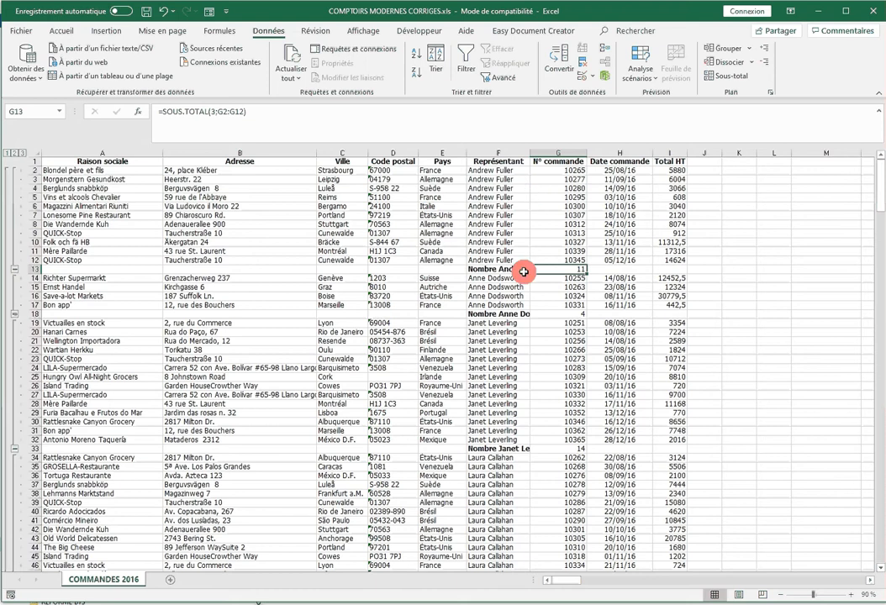
{"action": "left_click", "coordinate": [15, 153]}
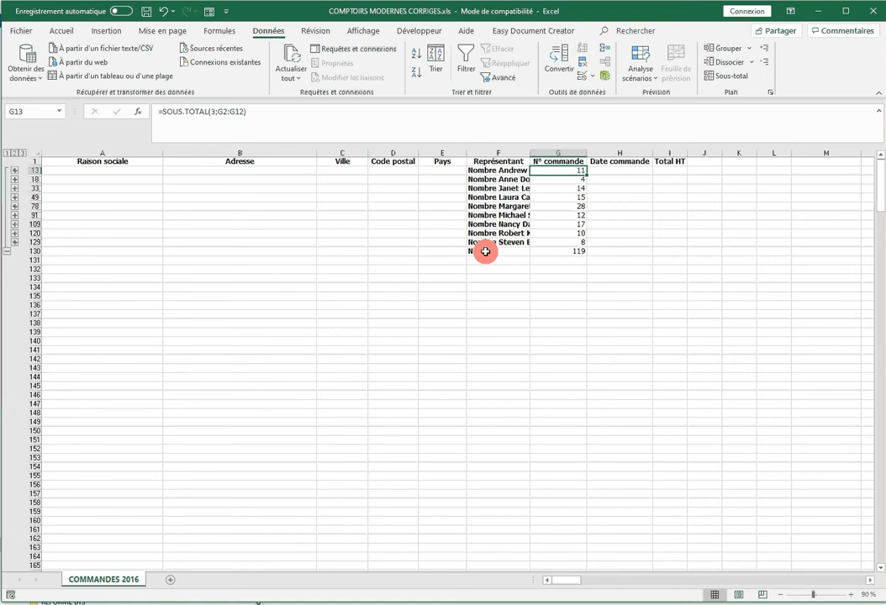
{"action": "left_click", "coordinate": [22, 153]}
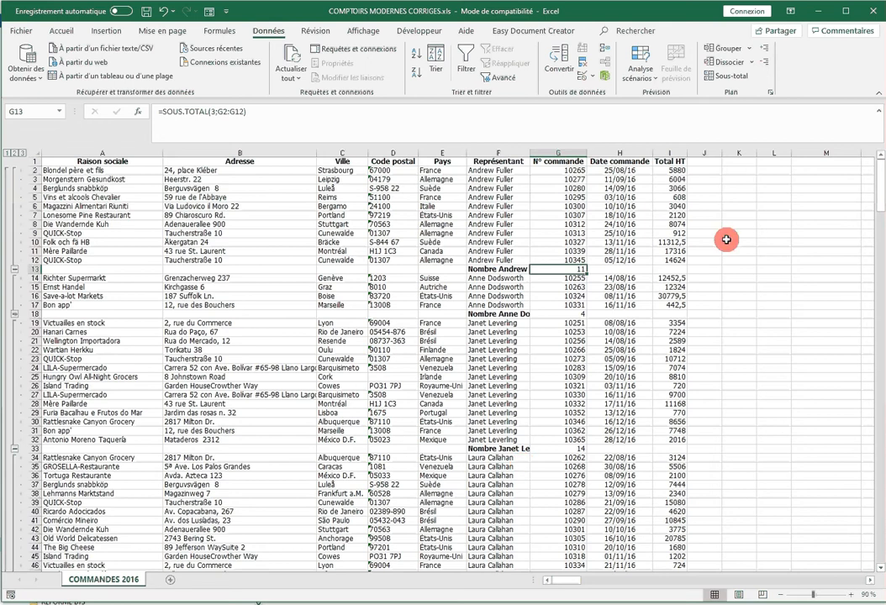
- Remove the subtotals from the list sorted by representative
{"action": "left_click", "coordinate": [728, 82]}
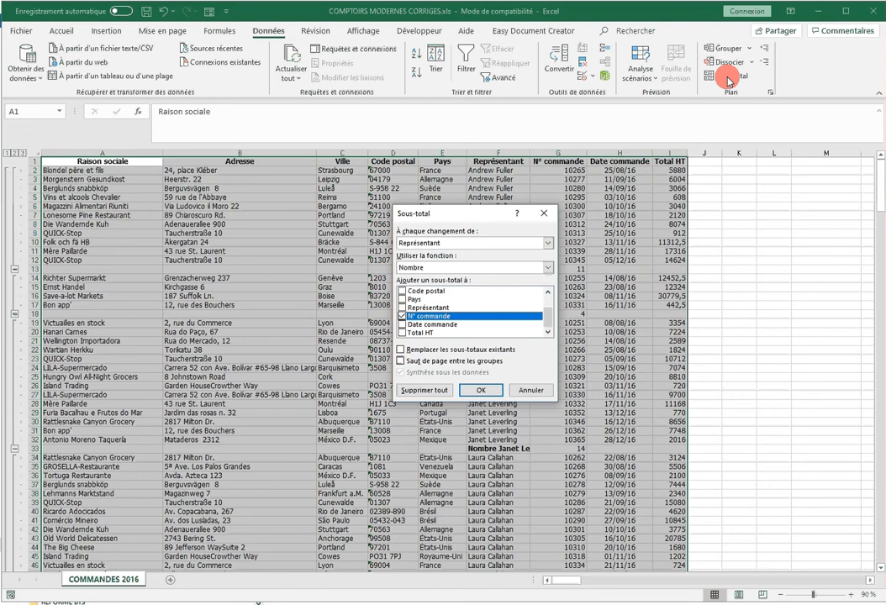
{"action": "left_click", "coordinate": [430, 392]}
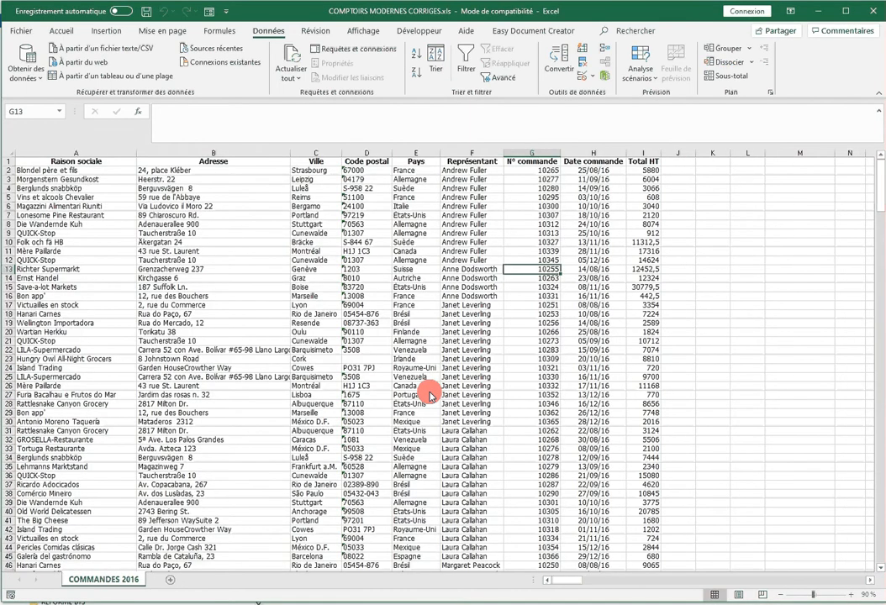